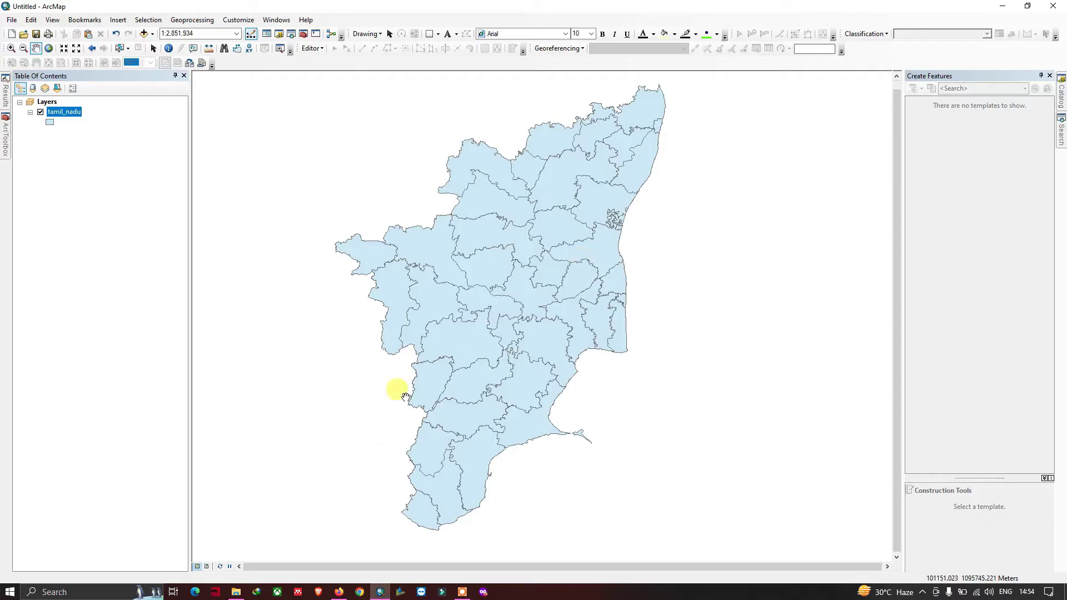
- Switch from the ArcMap Tamil Nadu district map to the Earth Engine Code Editor in Firefox
click(339, 591)
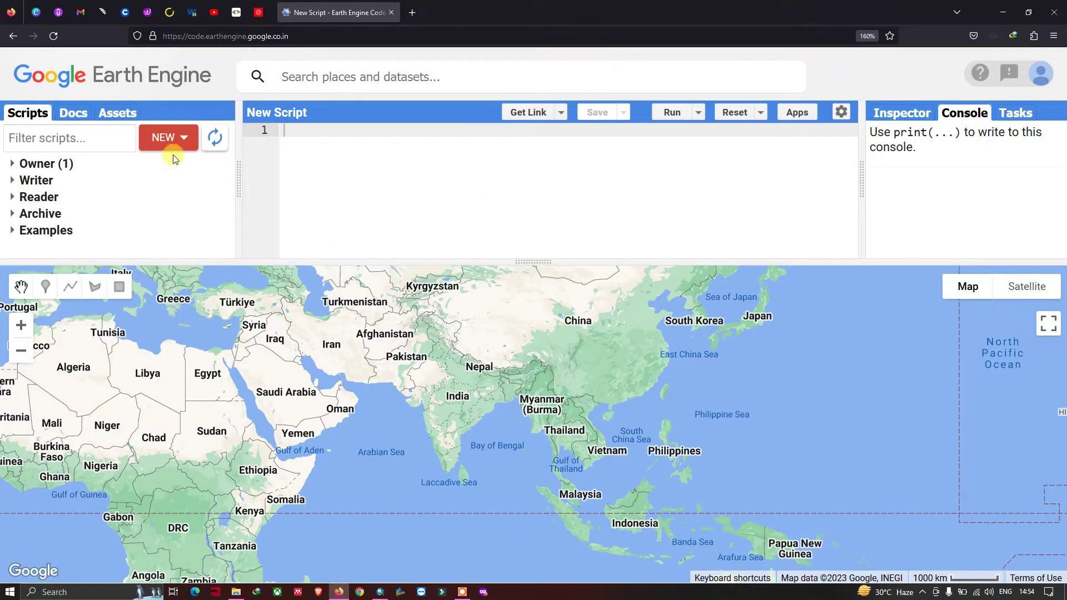
- From the Assets tab, choose NEW > Shape files under Table Upload
click(117, 114)
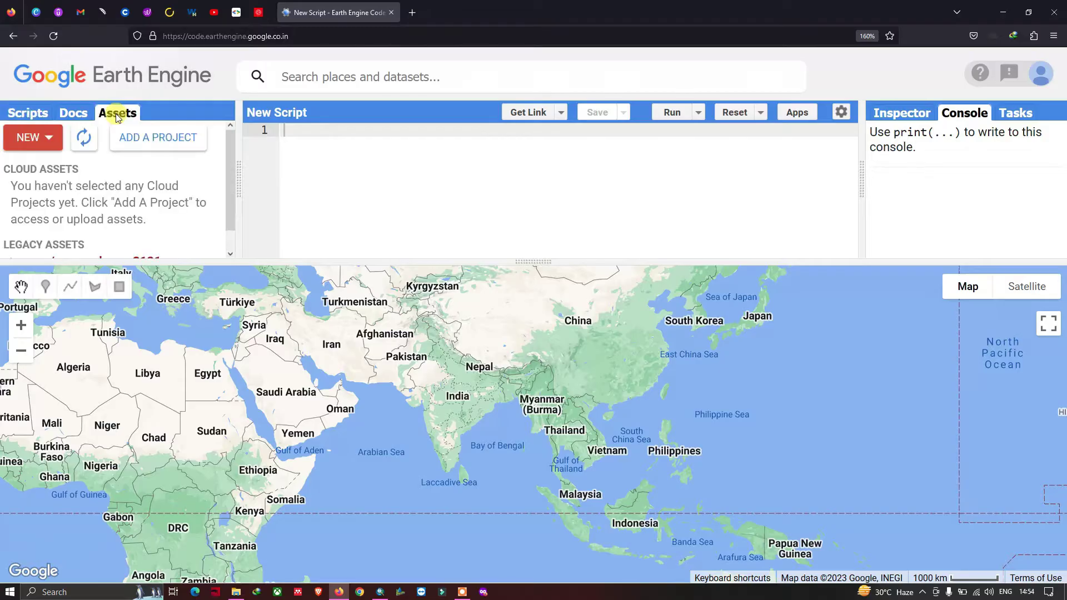
click(46, 141)
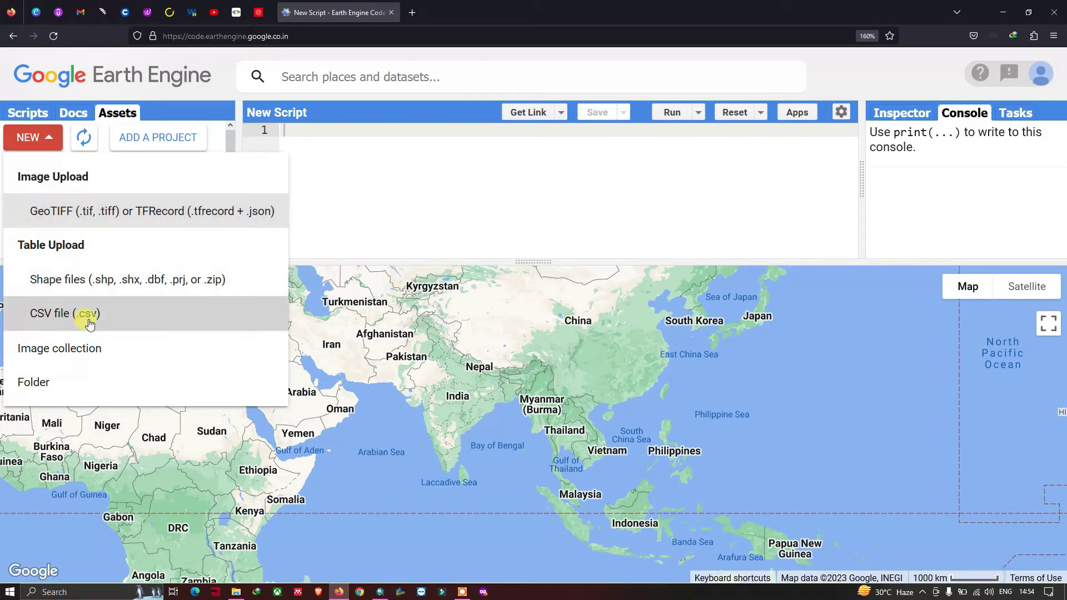
click(90, 280)
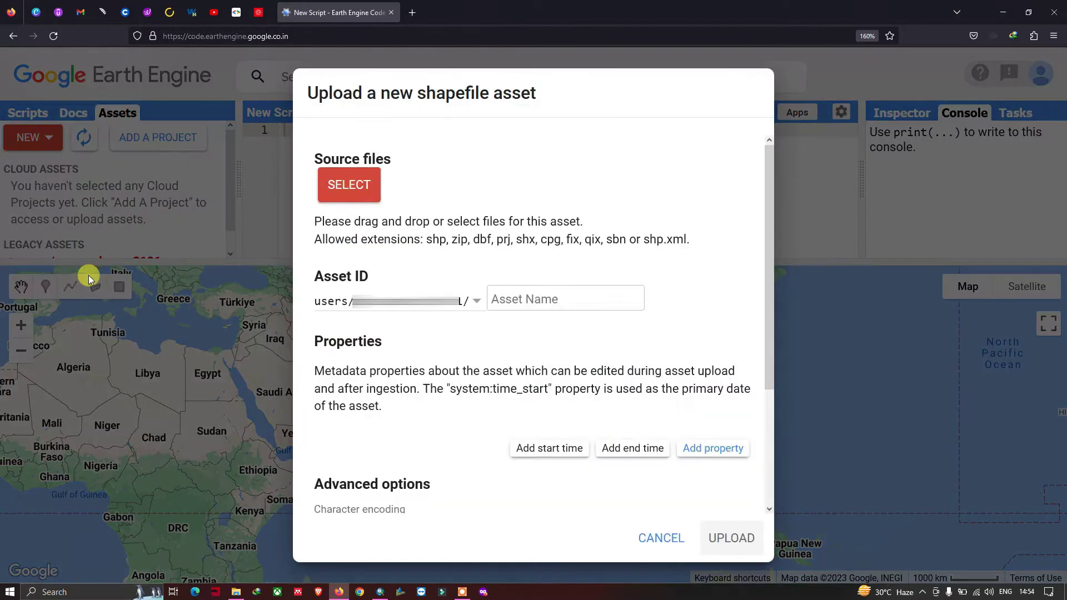
- Select the tamil_nadu .shp.xml, .shp, .dbf, .prj, .shx, .cpg and .sbn files as sources
click(357, 190)
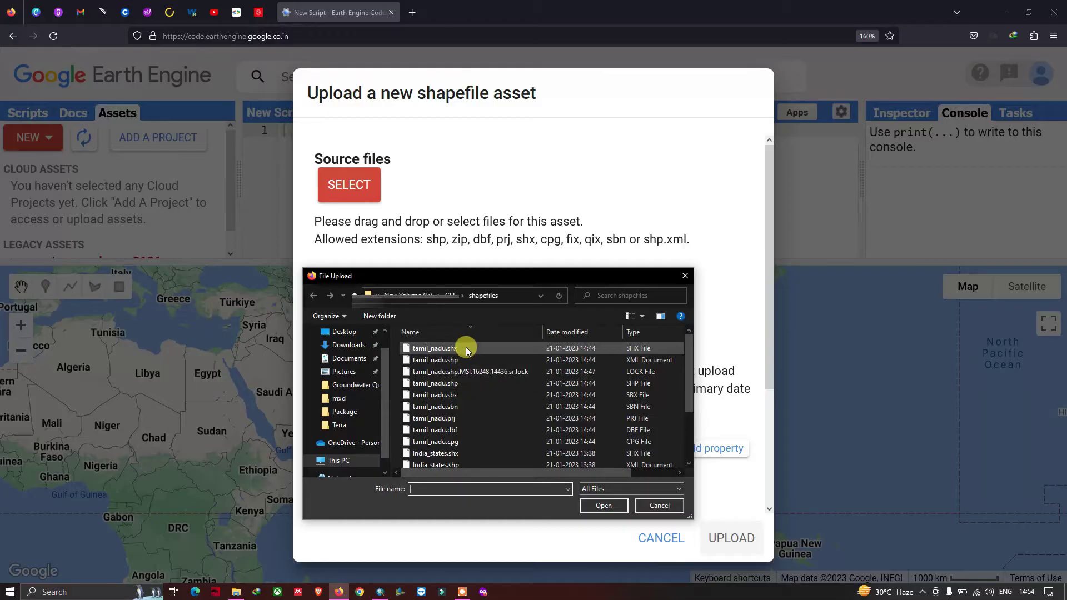
drag(495, 276, 768, 283)
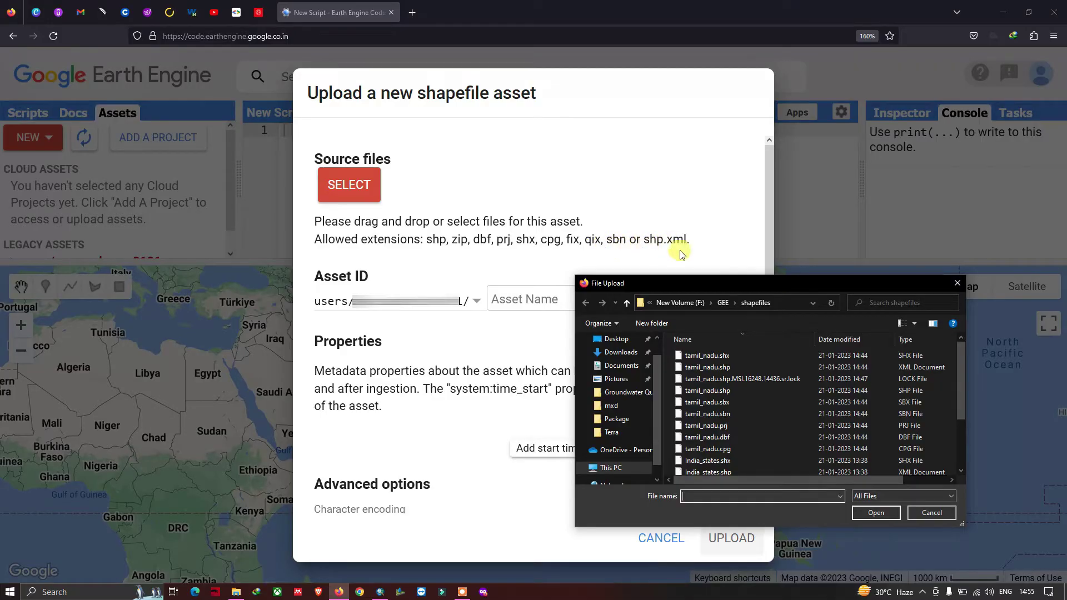
drag(742, 284, 518, 278)
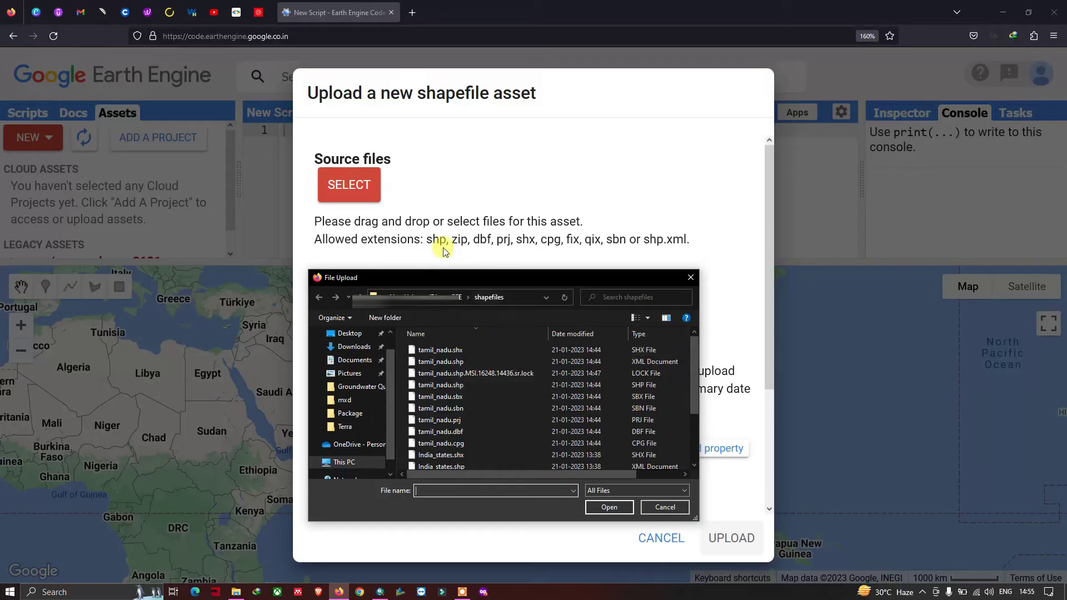
click(456, 363)
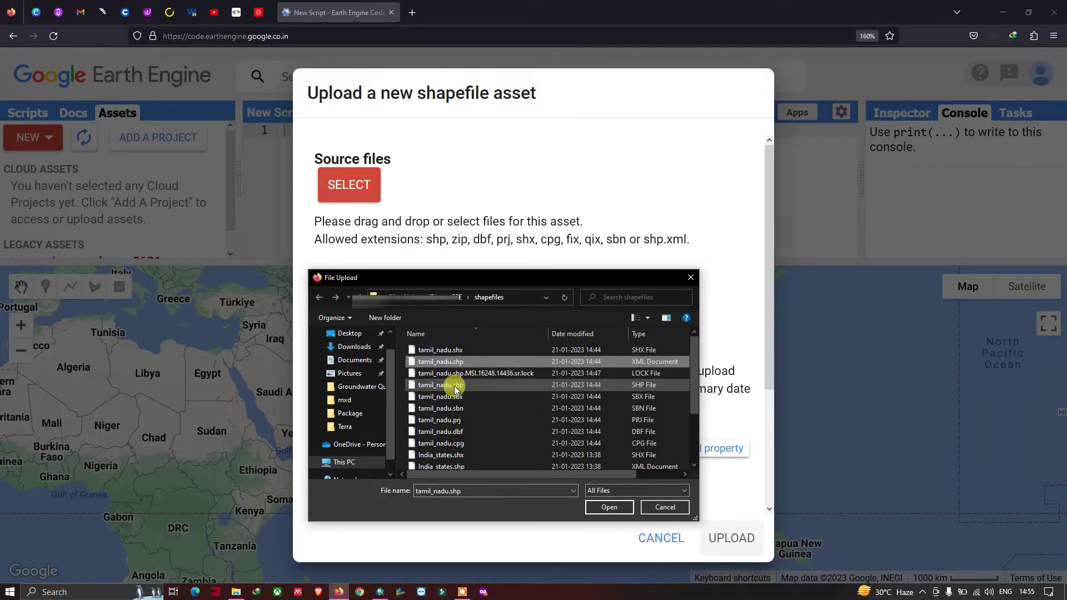
ctrl+click(492, 389)
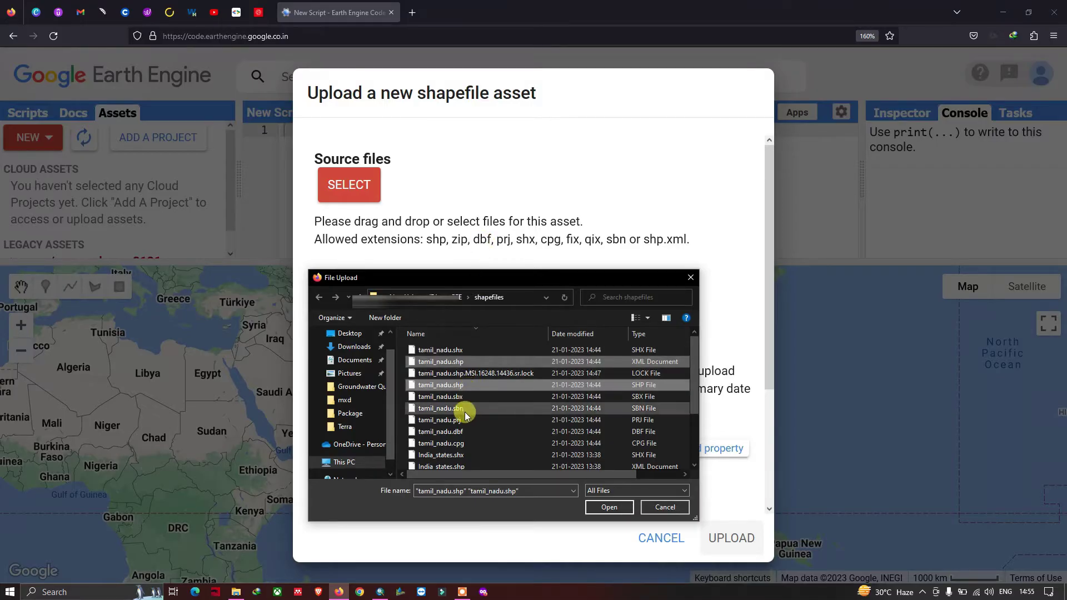
ctrl+click(460, 431)
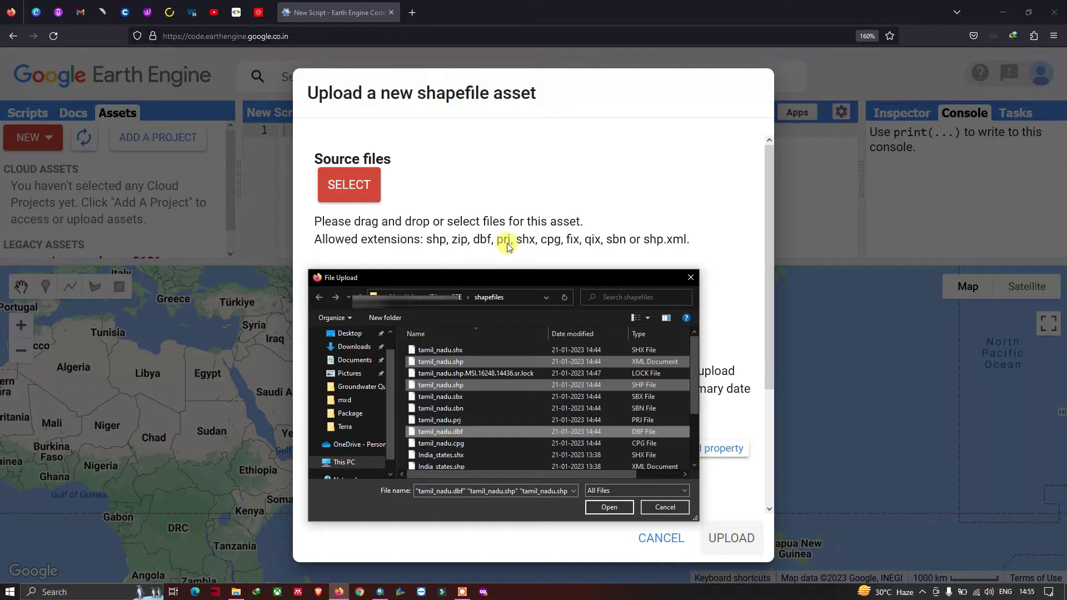
ctrl+click(452, 419)
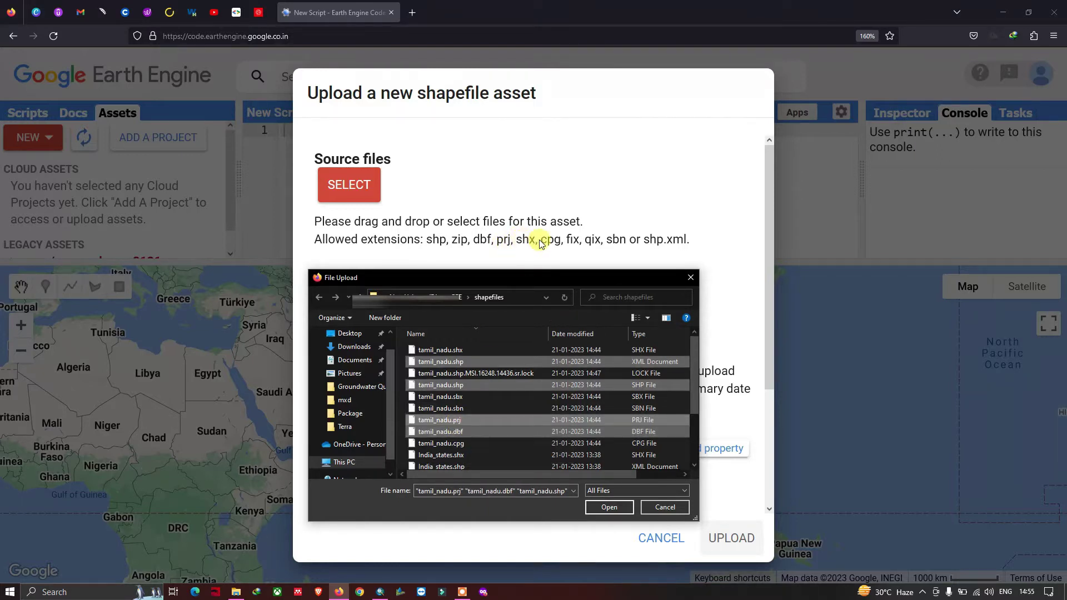
ctrl+click(463, 350)
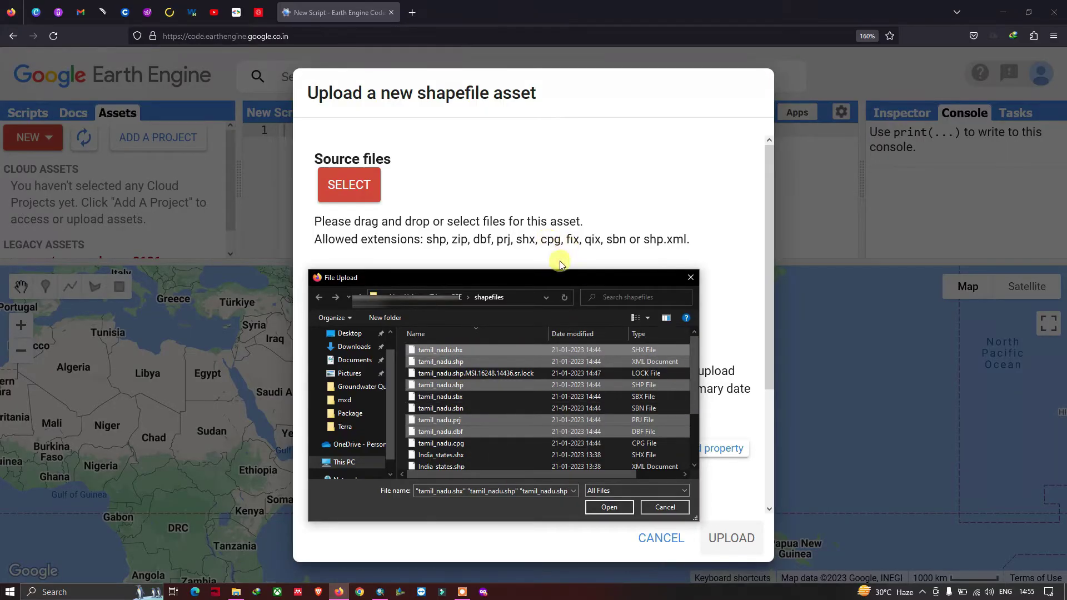
ctrl+click(462, 445)
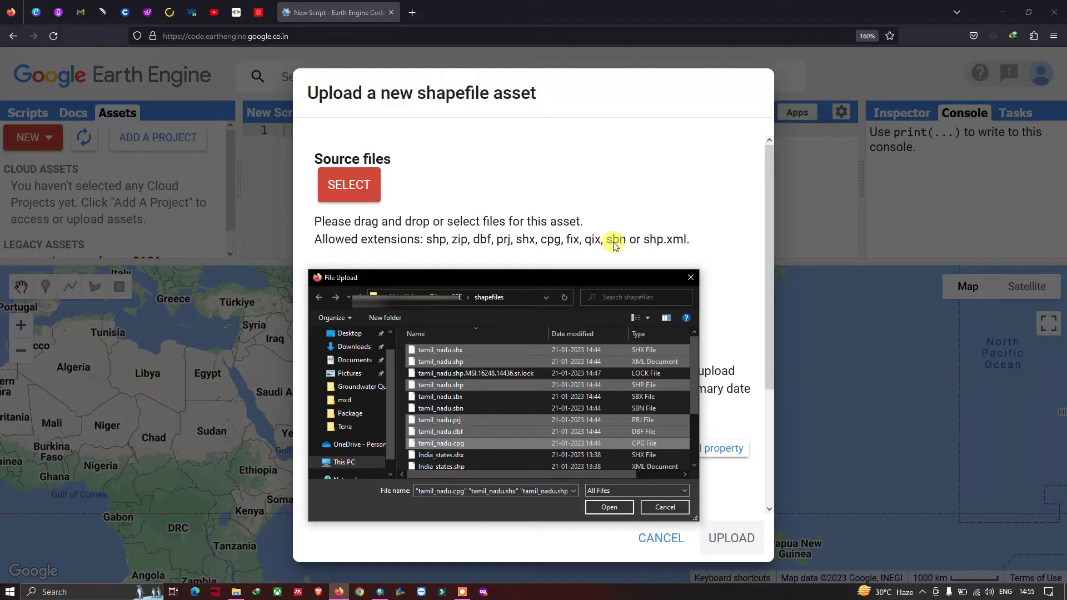
ctrl+shift+click(460, 410)
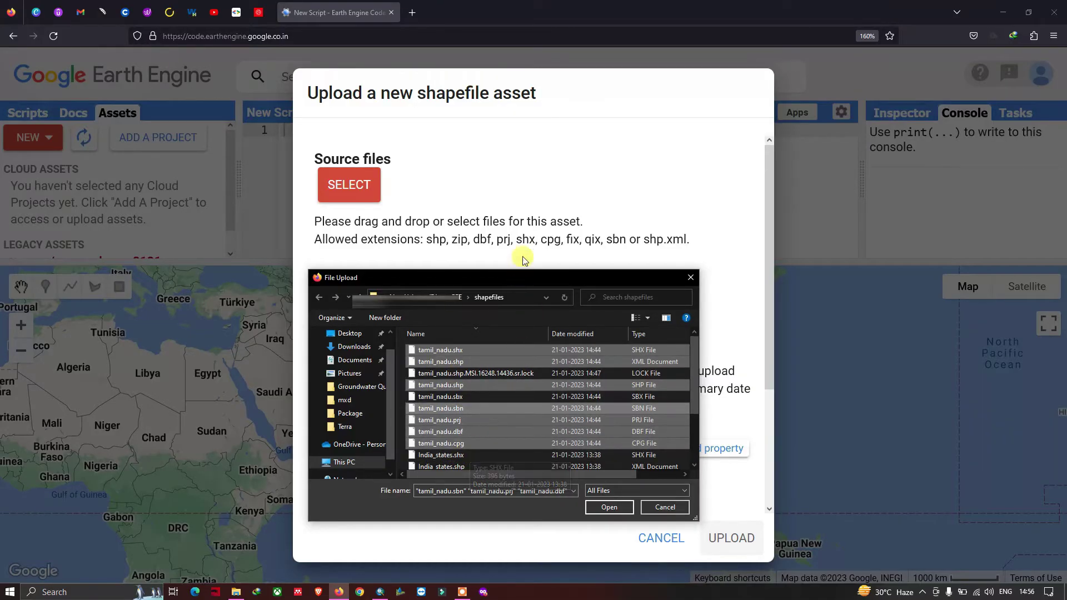
- Deselect the stray India_states .shx and .shp files and confirm the seven tamil_nadu files
ctrl+click(453, 459)
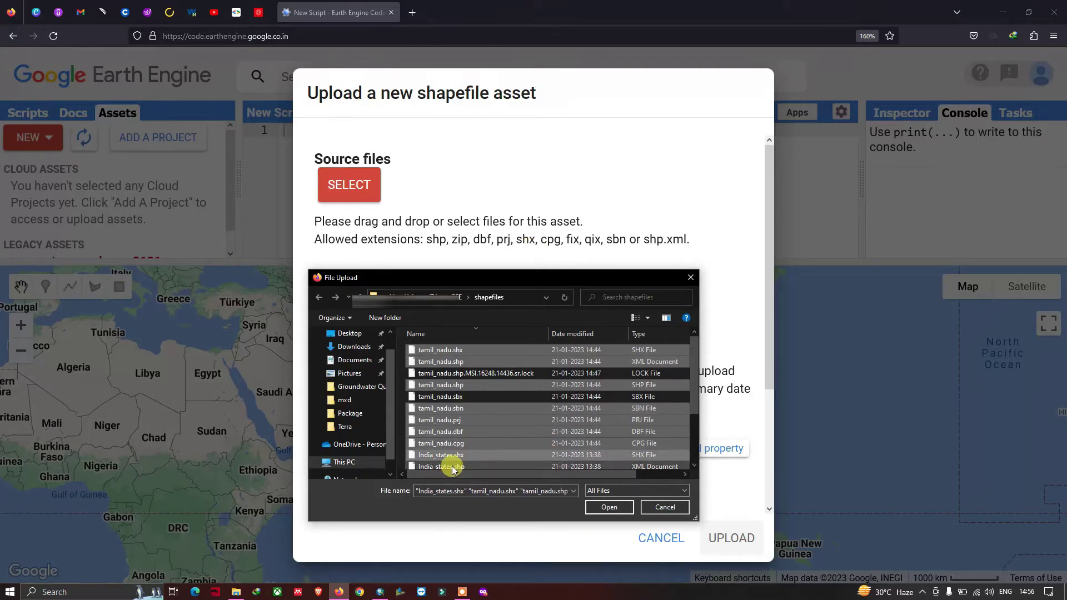
ctrl+click(453, 467)
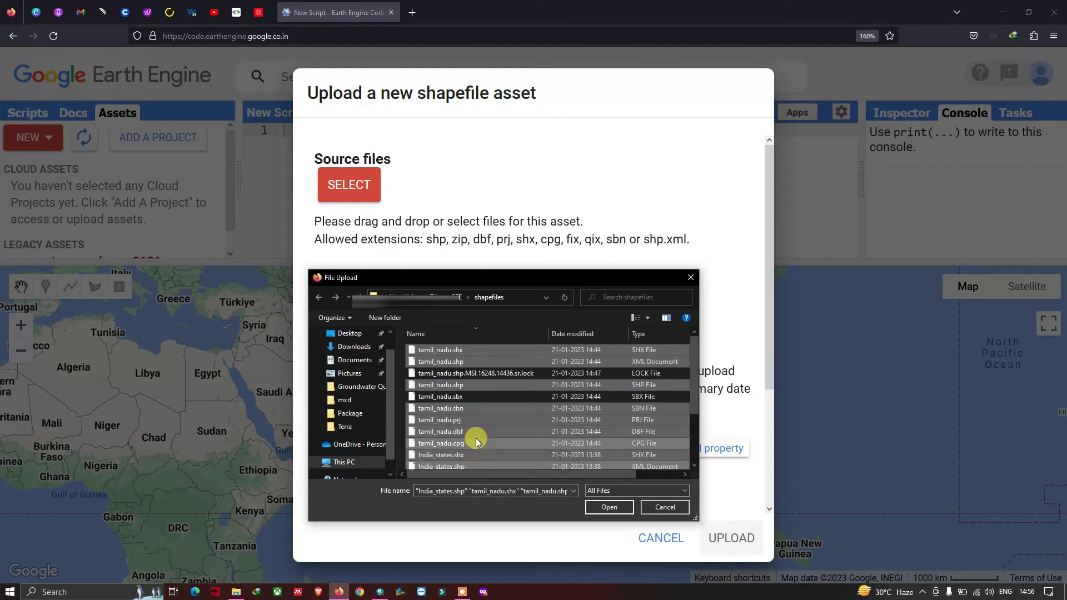
scroll(475, 440, down, 1)
ctrl+click(451, 441)
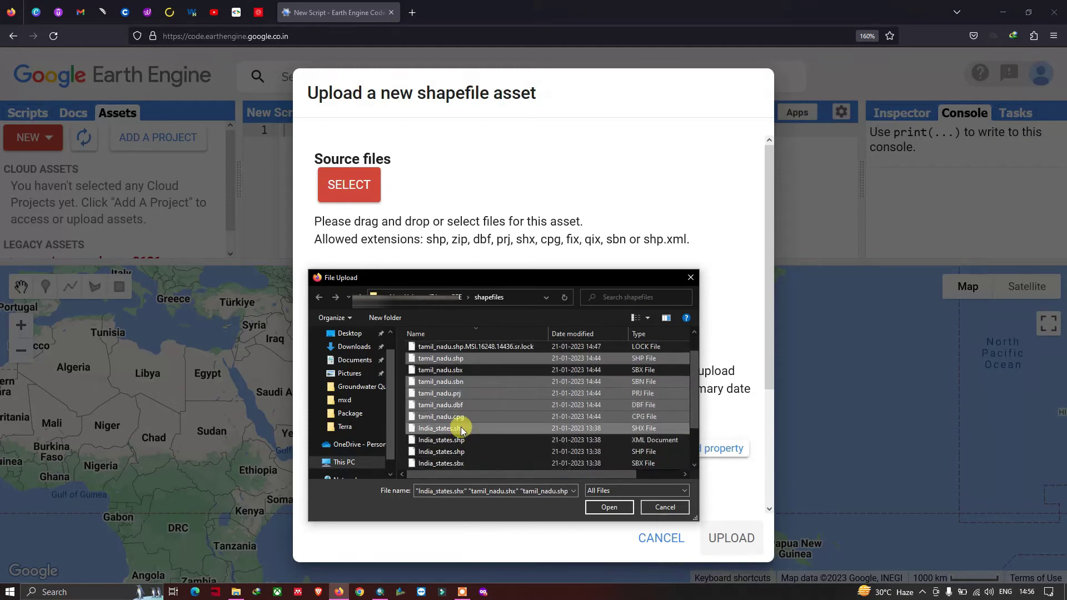
ctrl+click(461, 429)
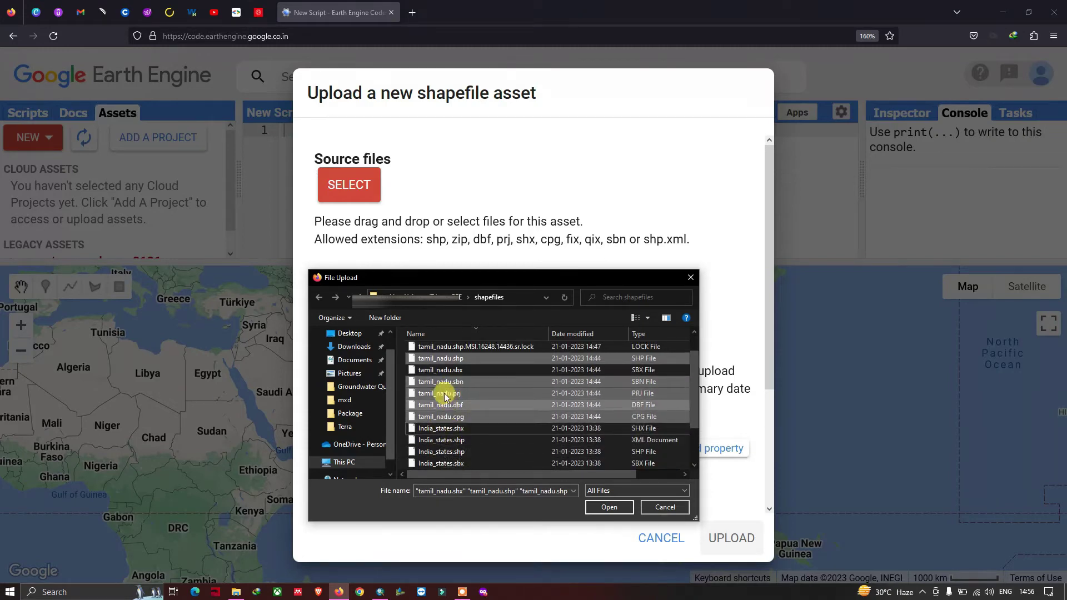
scroll(442, 367, up, 1)
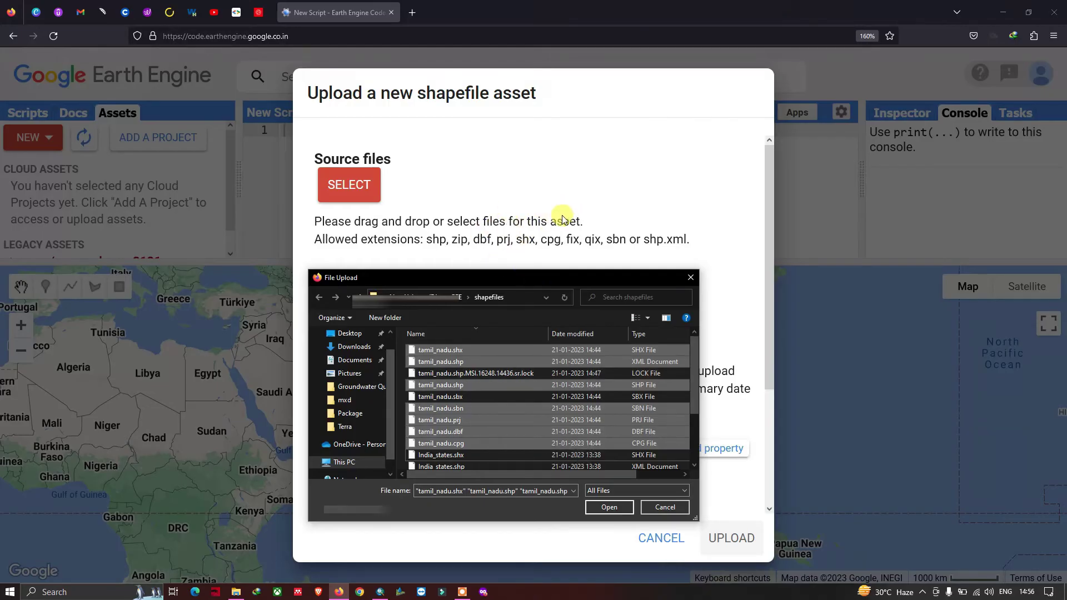
click(613, 509)
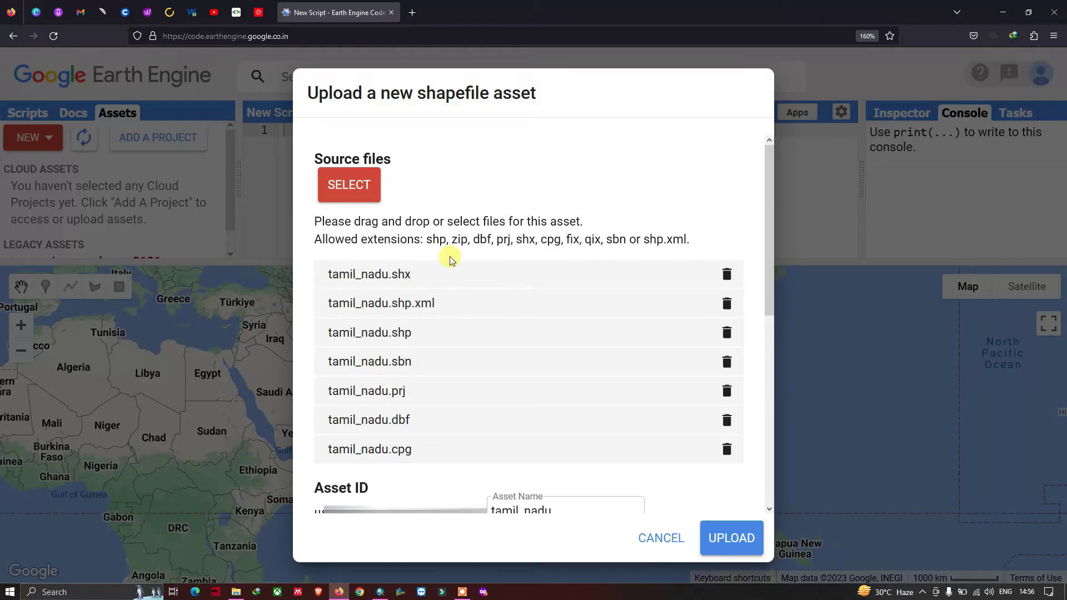
- Review the form's advanced options and submit the tamil_nadu shapefile upload
scroll(501, 331, down, 5)
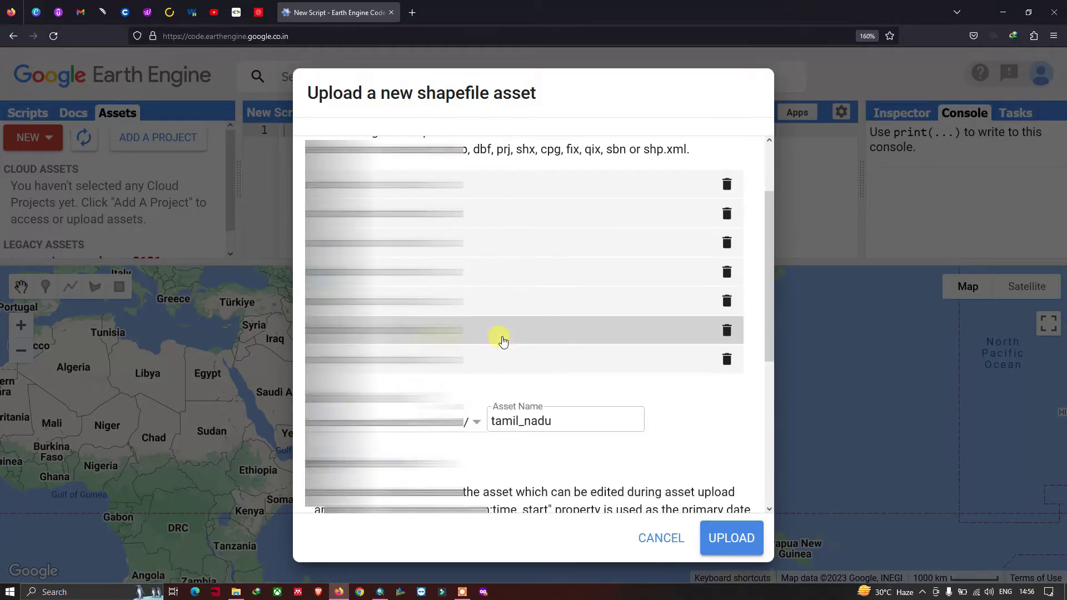
scroll(503, 336, down, 3)
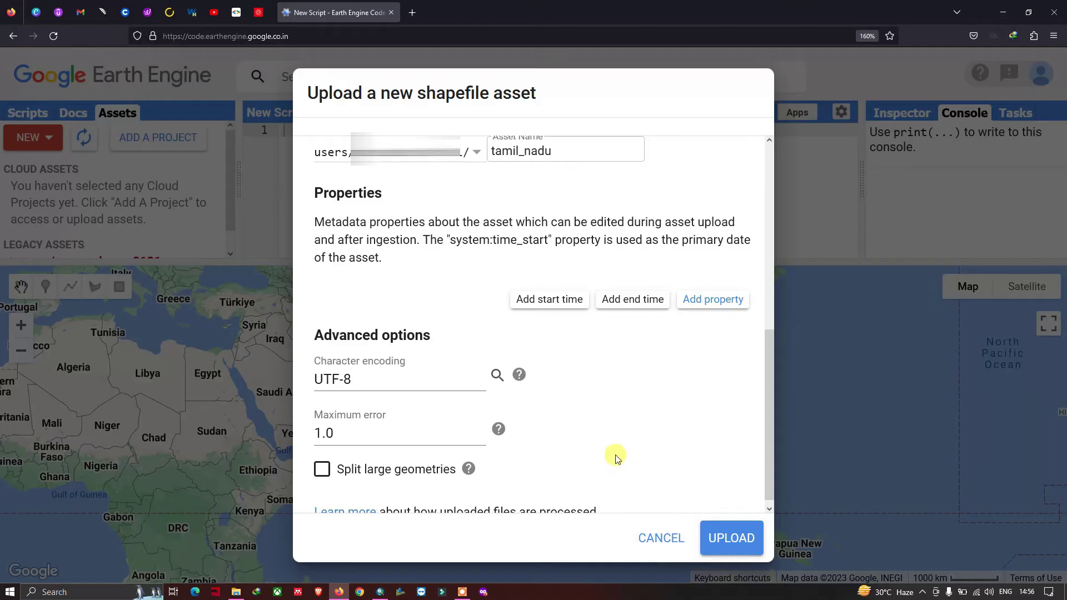
scroll(617, 457, down, 1)
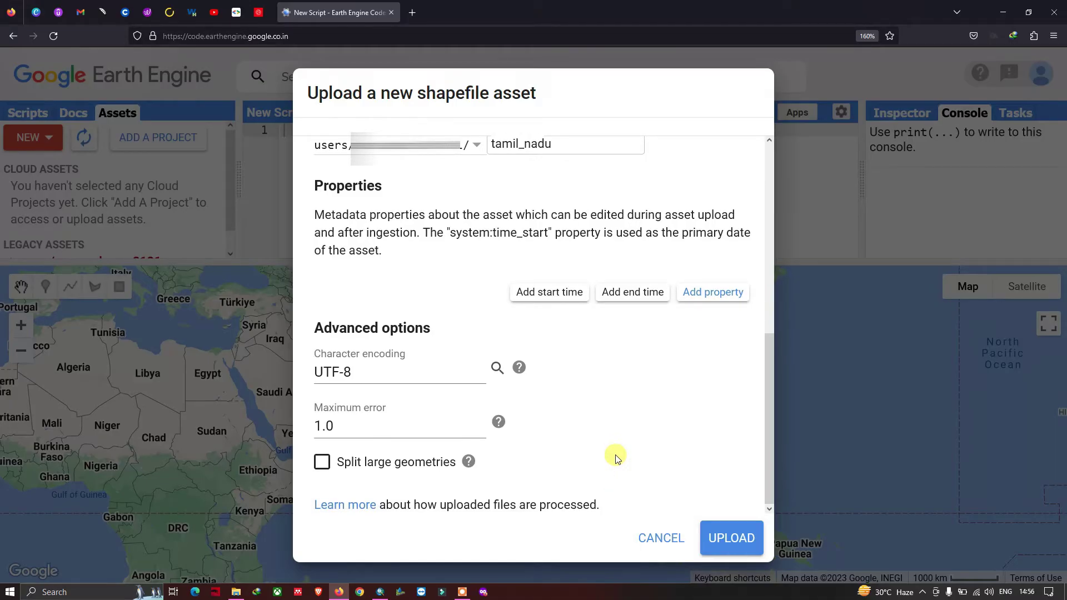
click(725, 539)
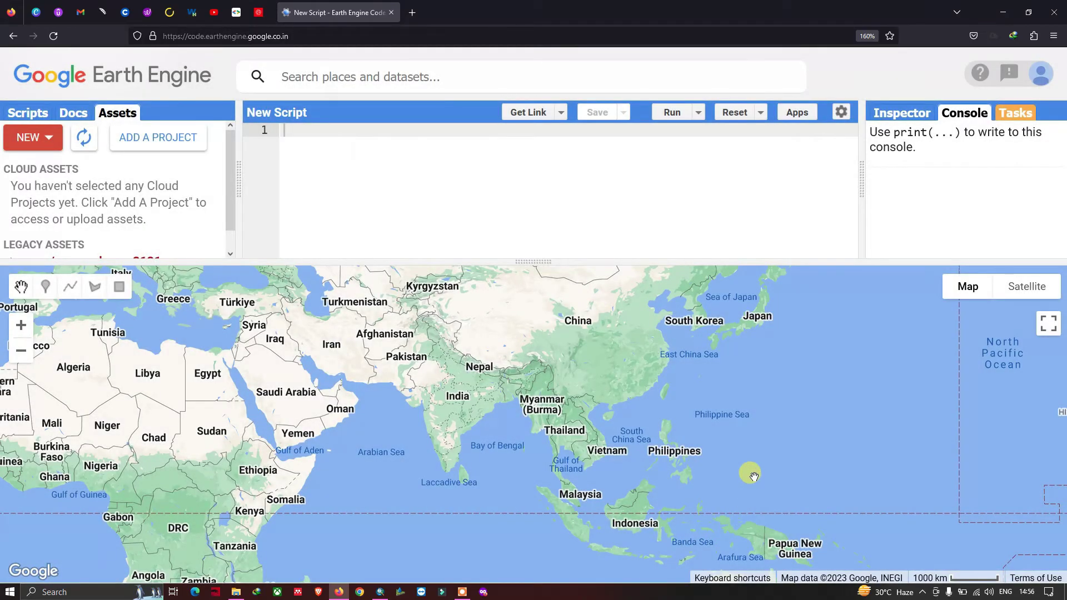
- Widen the Tasks panel and expand the Ingest table task to confirm Phase: Completed
click(1017, 114)
drag(862, 202, 679, 193)
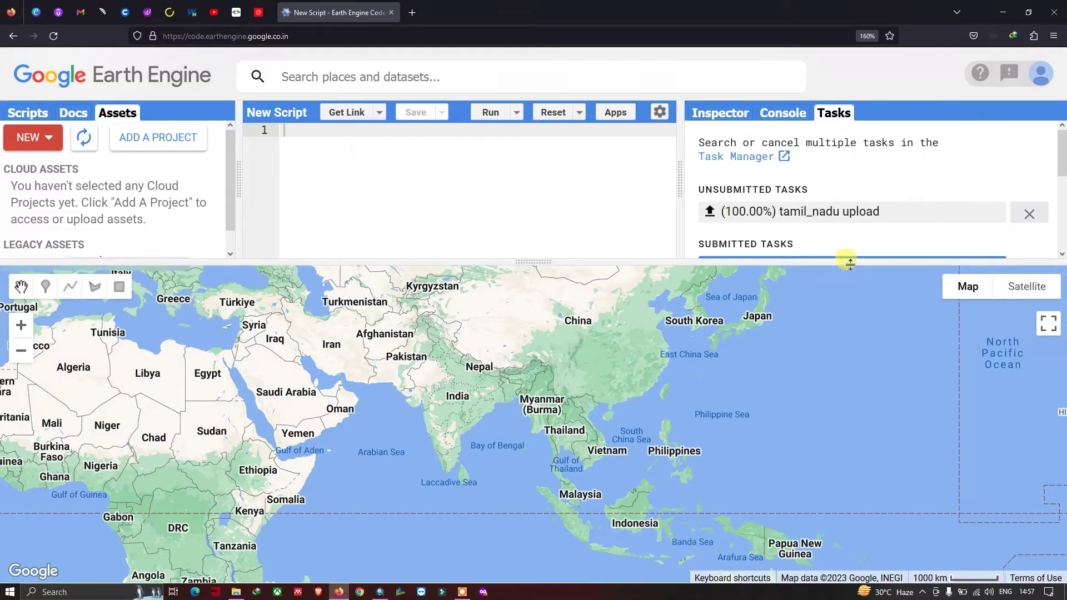
drag(850, 262, 897, 261)
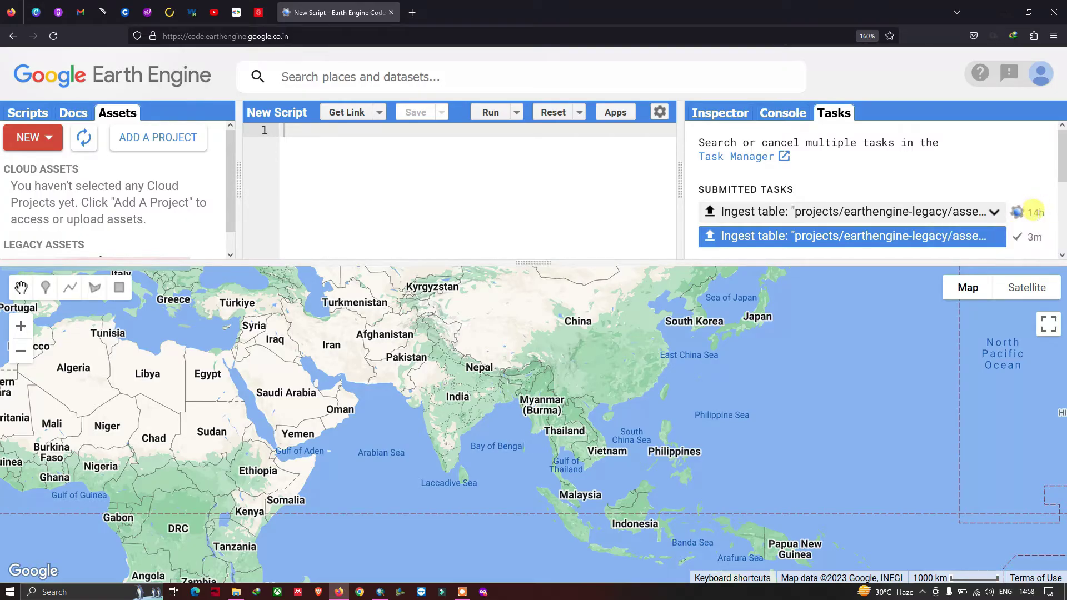
click(993, 236)
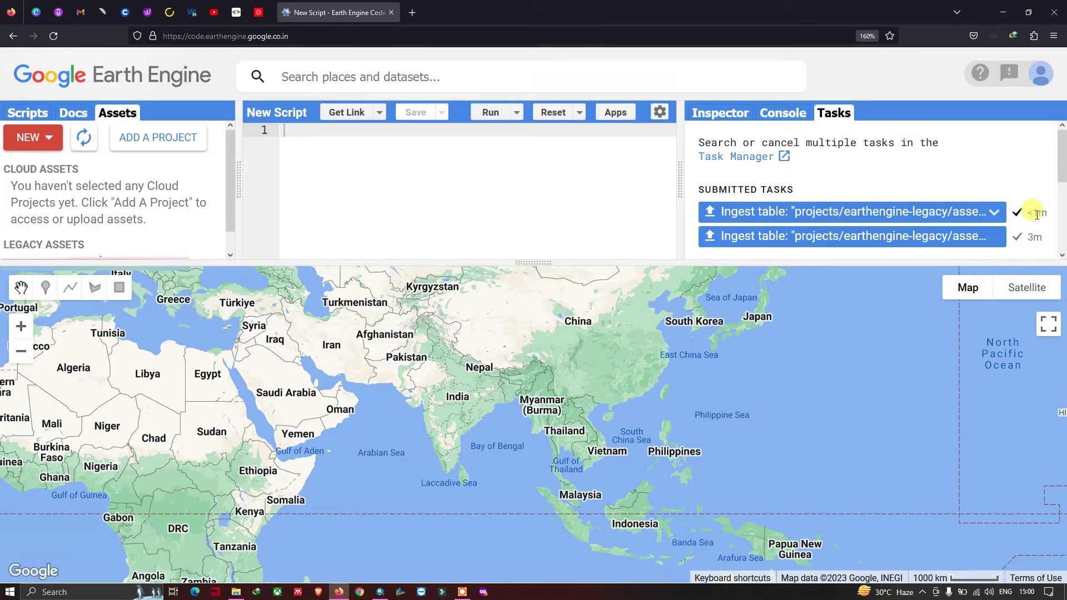
drag(535, 262, 529, 348)
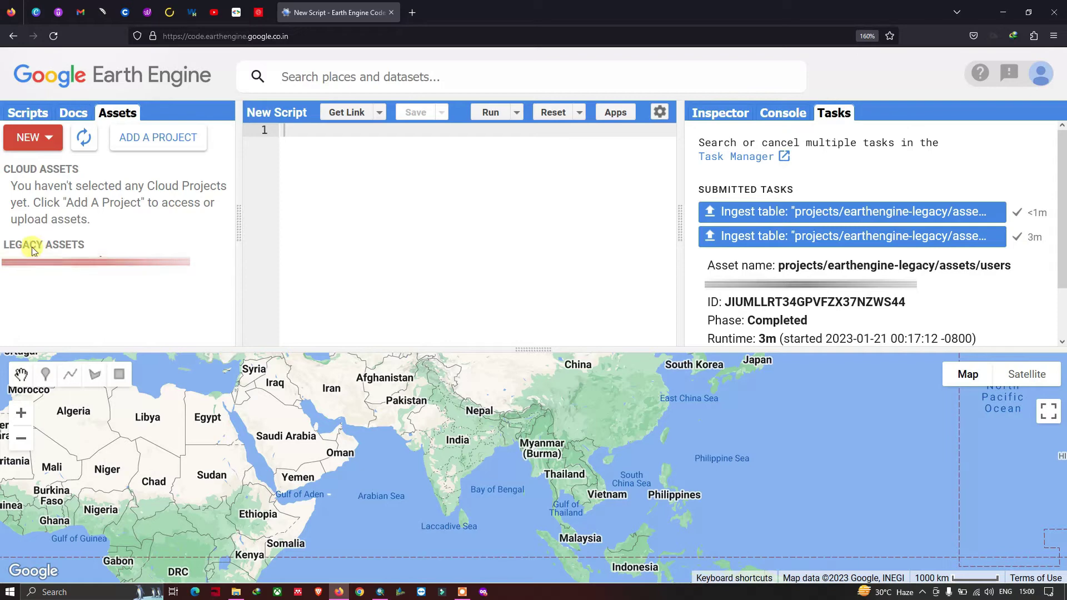
- Refresh Legacy Assets and open the tamil_nadu table details (236.19KB, 38 features)
click(13, 258)
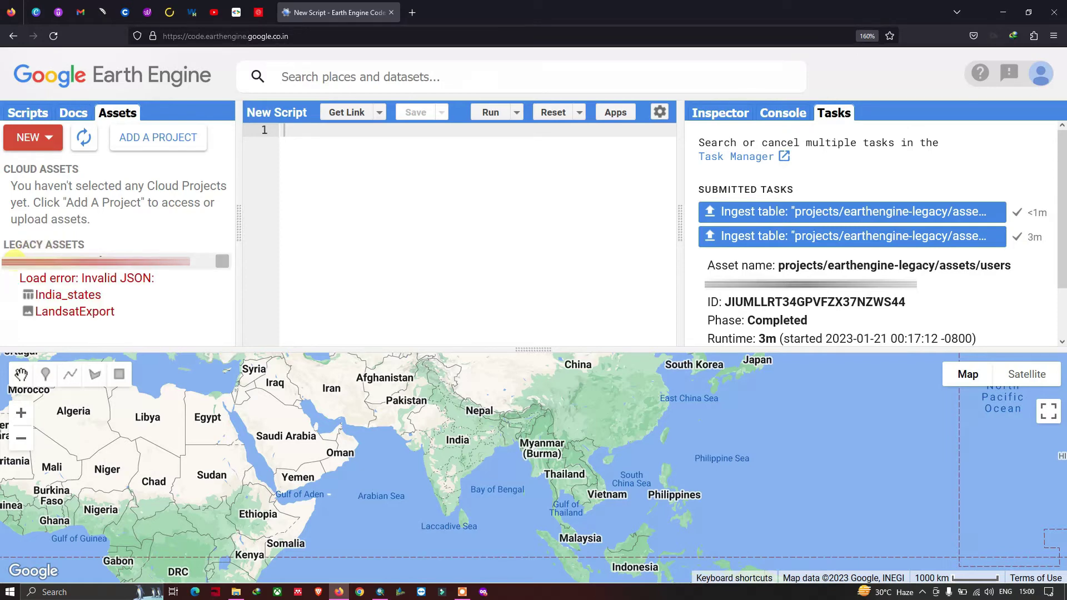
click(86, 137)
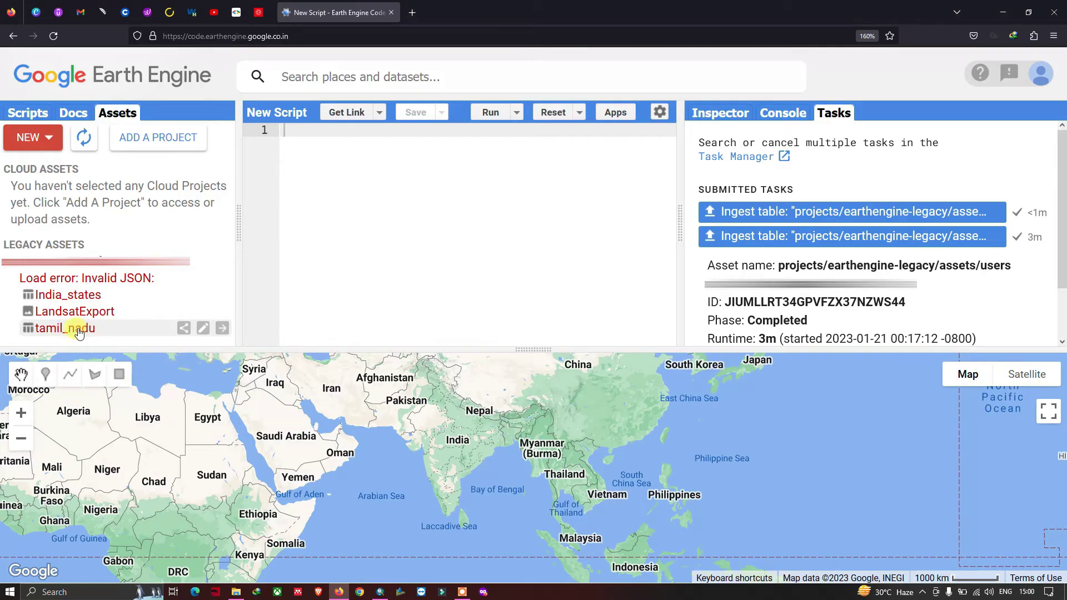
click(75, 330)
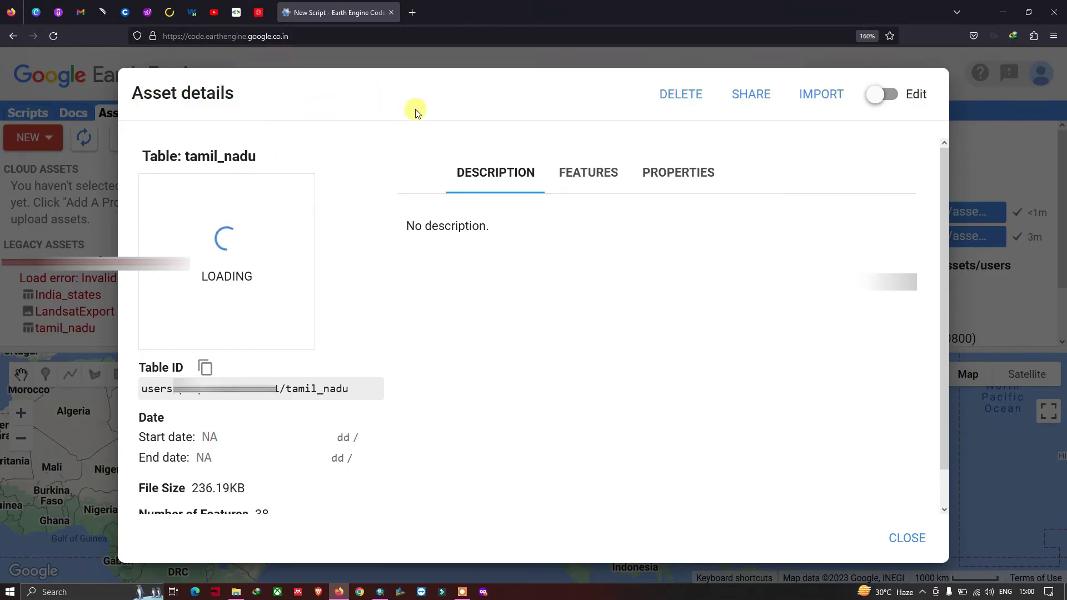
drag(465, 226, 533, 438)
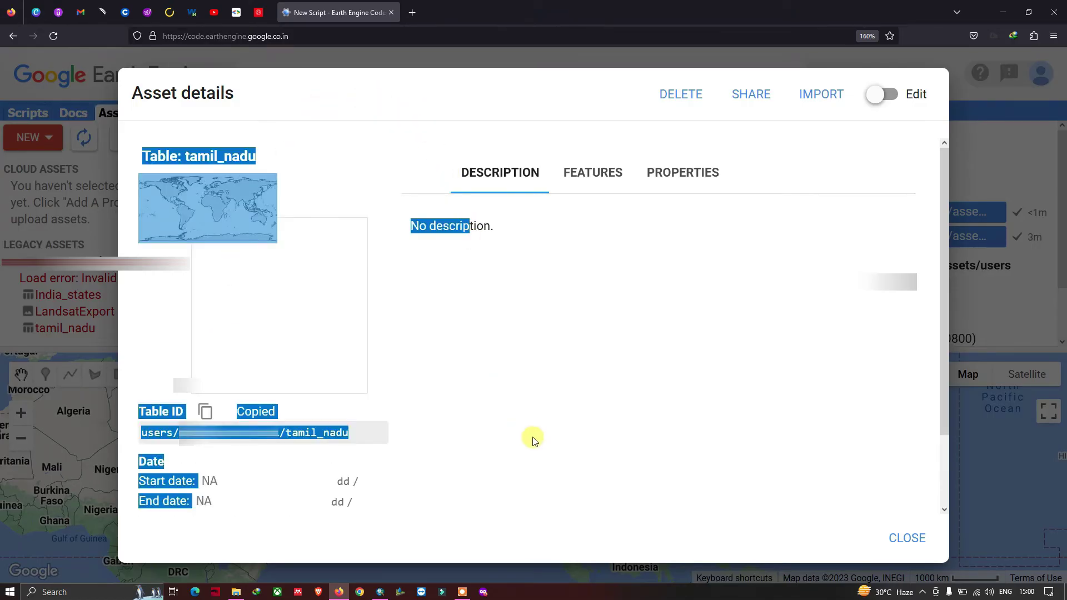
click(576, 294)
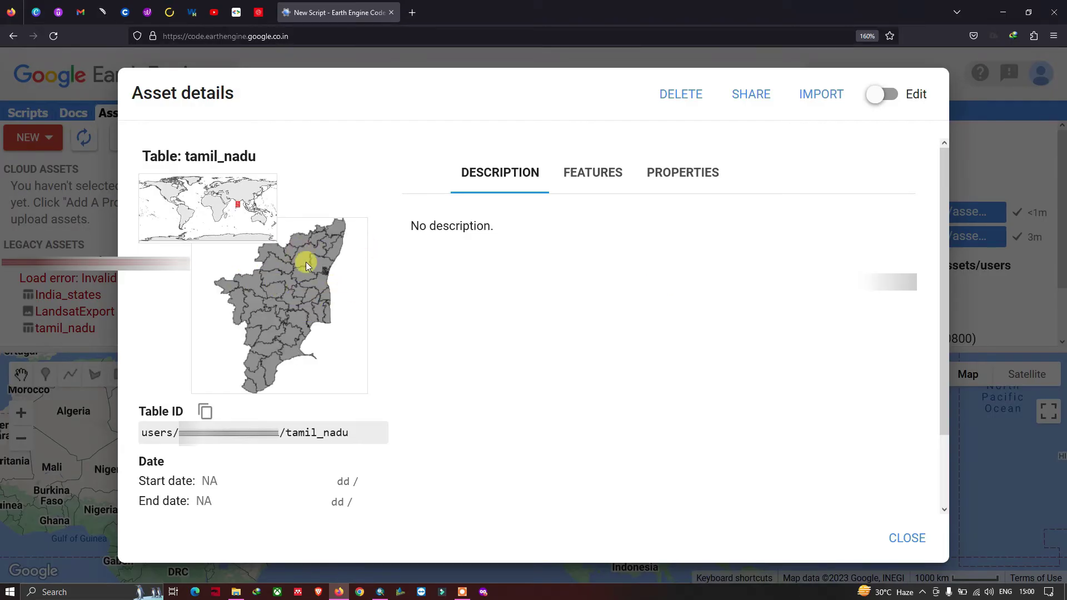
- Import the tamil_nadu table as tamilnadu and write Map.addLayer(tamilnadu); in the script
click(831, 99)
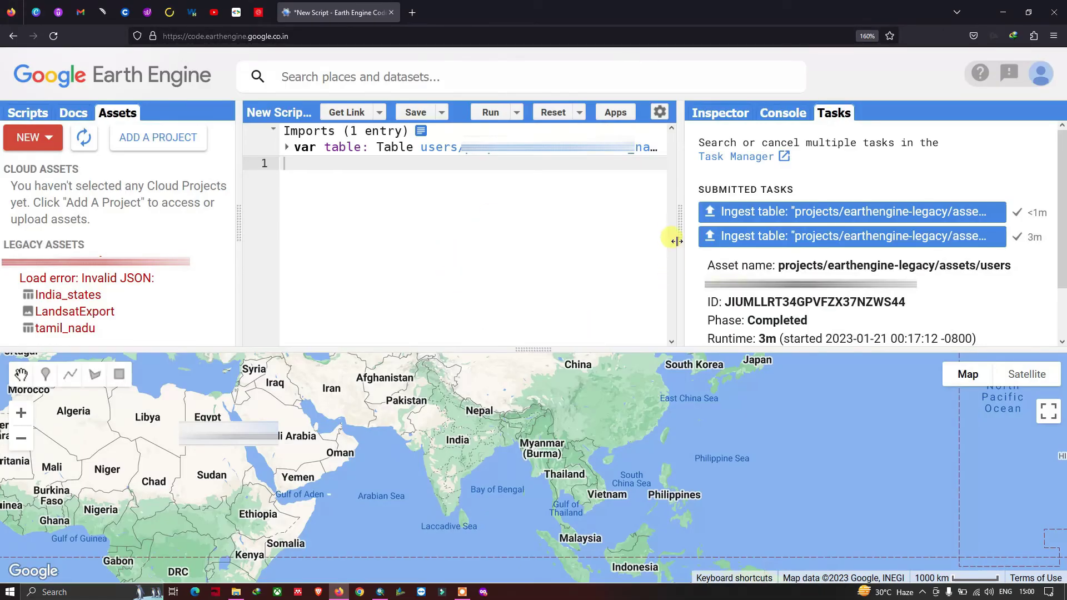
drag(680, 230, 722, 232)
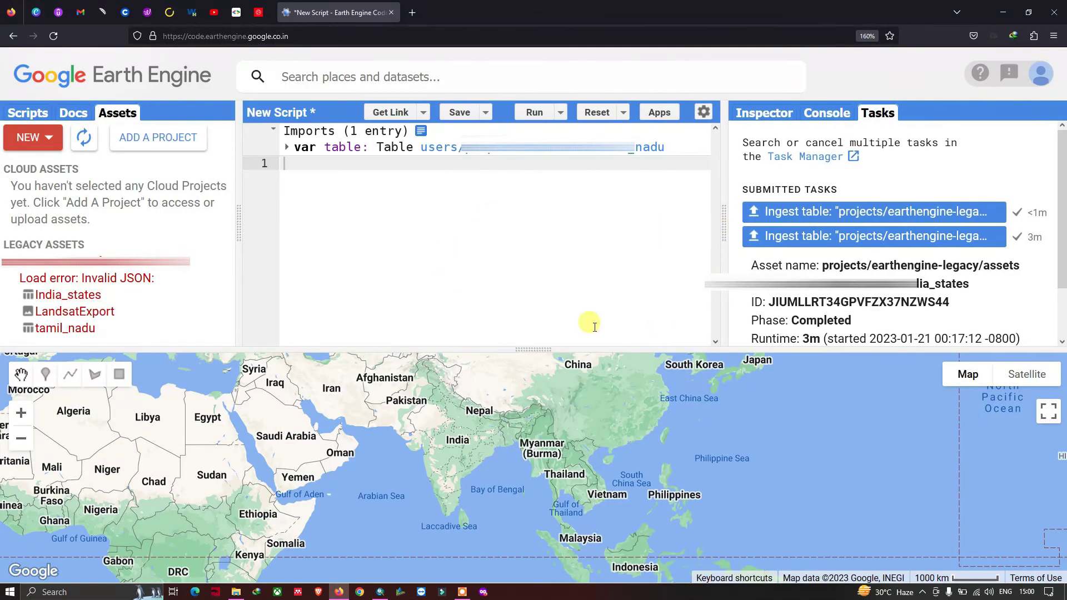
drag(533, 347, 530, 240)
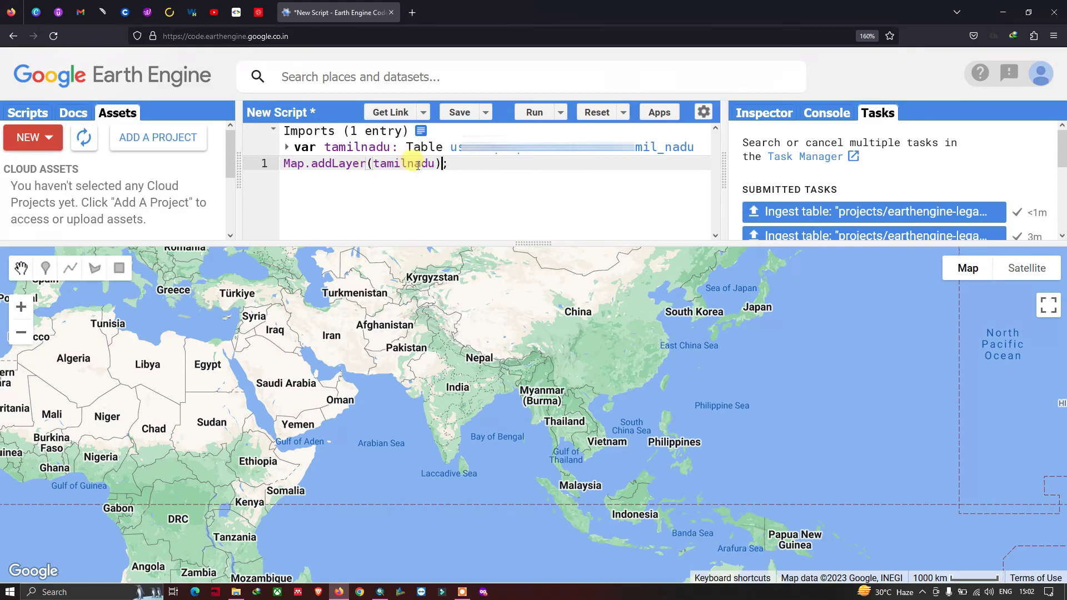
- Run the script and zoom the enlarged map onto the Tamil Nadu district boundaries
click(535, 113)
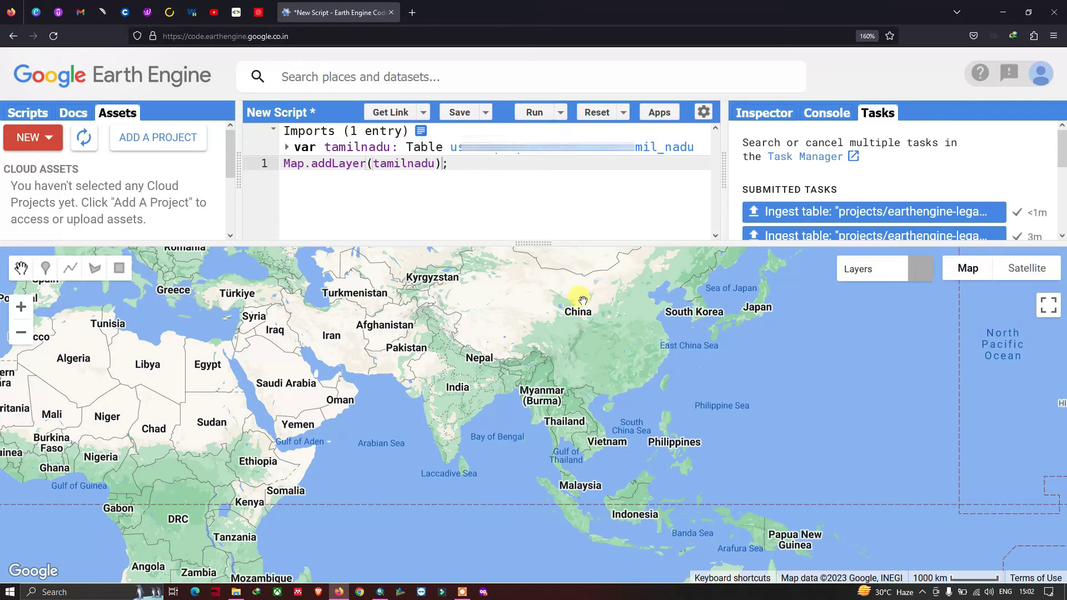
drag(532, 243, 529, 131)
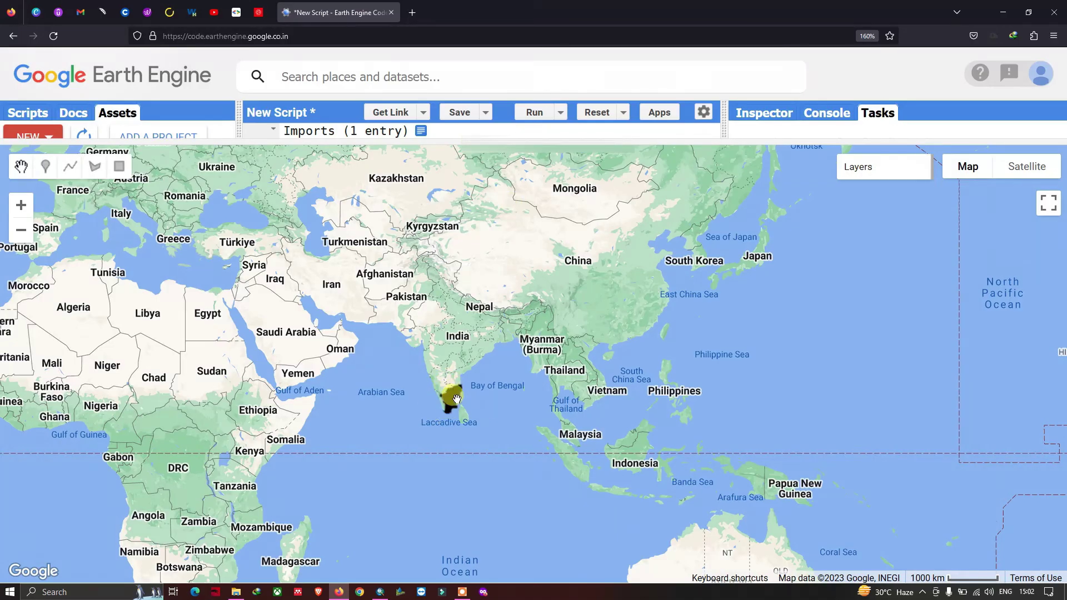
scroll(459, 387, up, 3)
scroll(455, 404, up, 3)
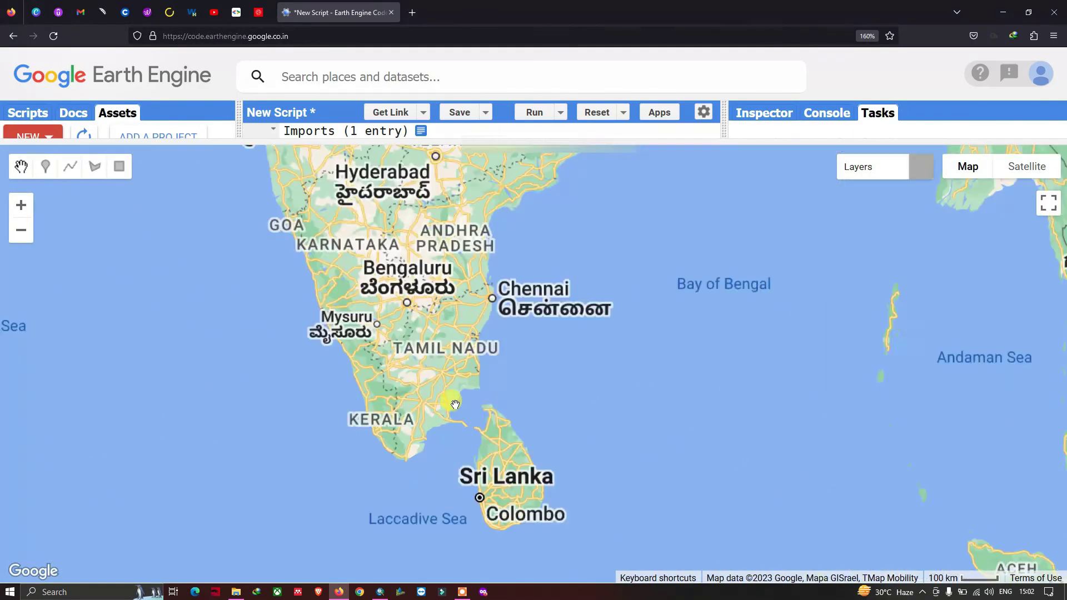
drag(549, 253, 598, 300)
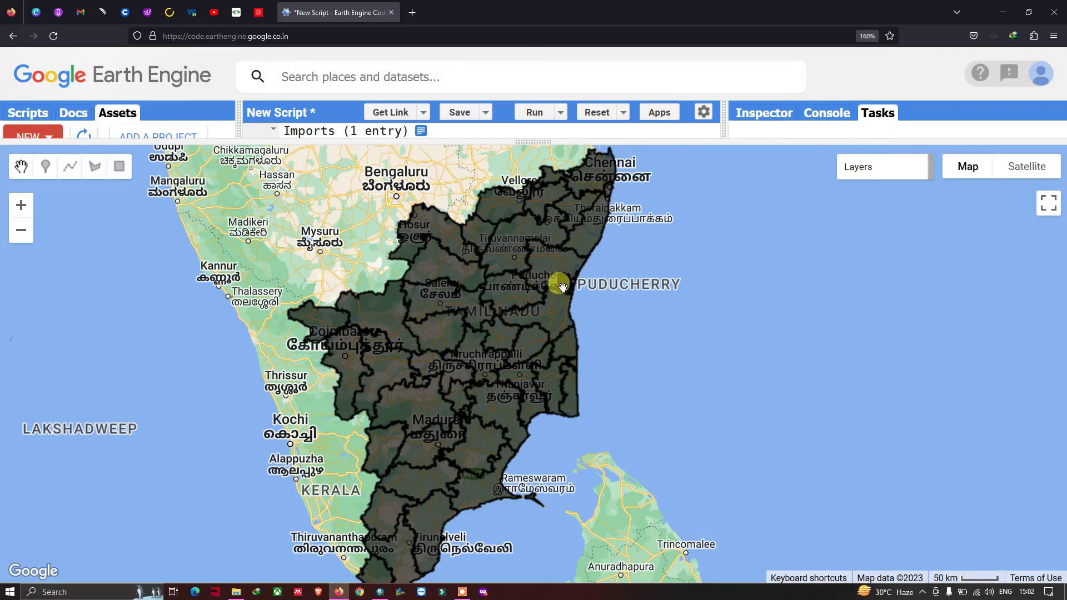
drag(485, 369, 506, 340)
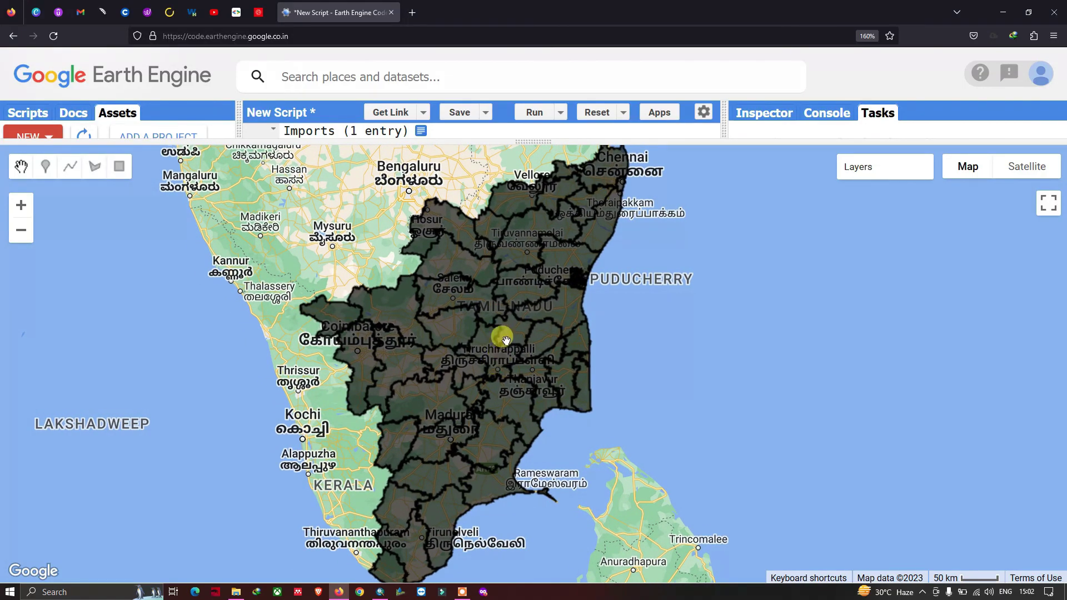
scroll(506, 340, down, 1)
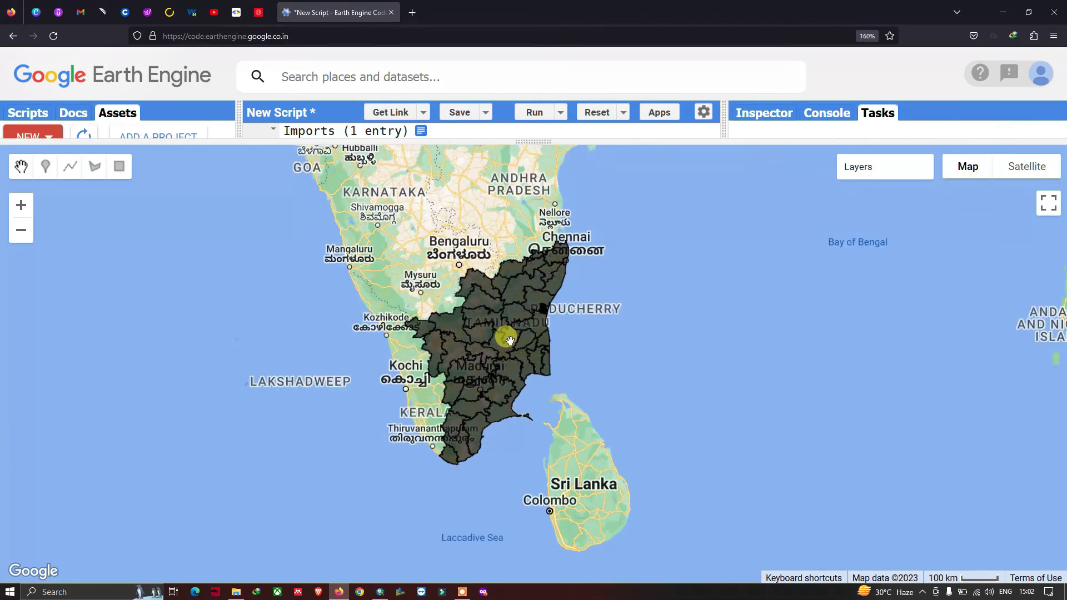
scroll(506, 340, up, 1)
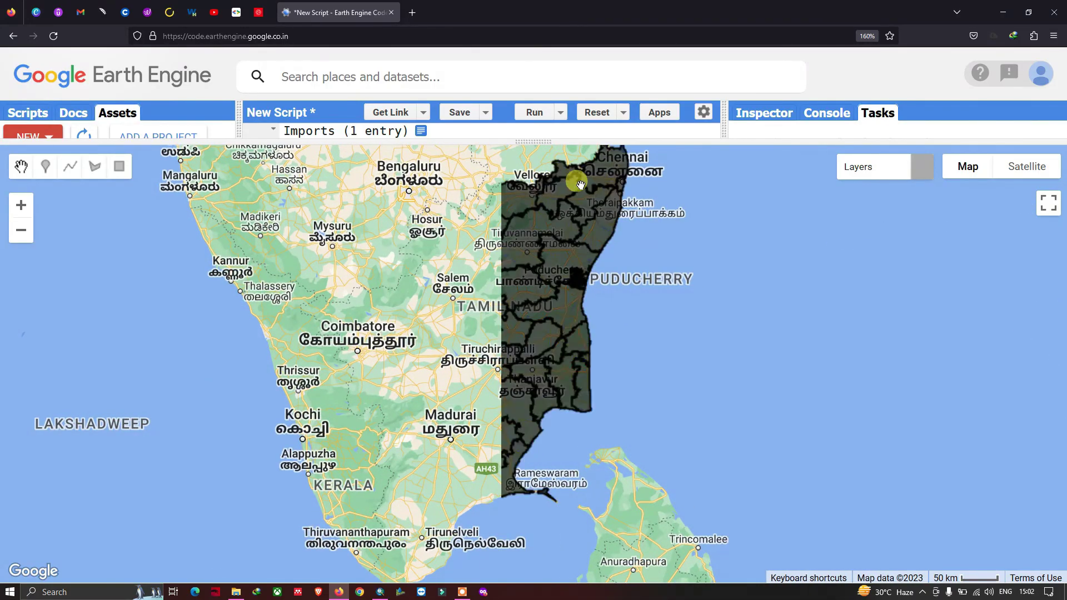
drag(474, 437, 496, 345)
drag(506, 266, 551, 293)
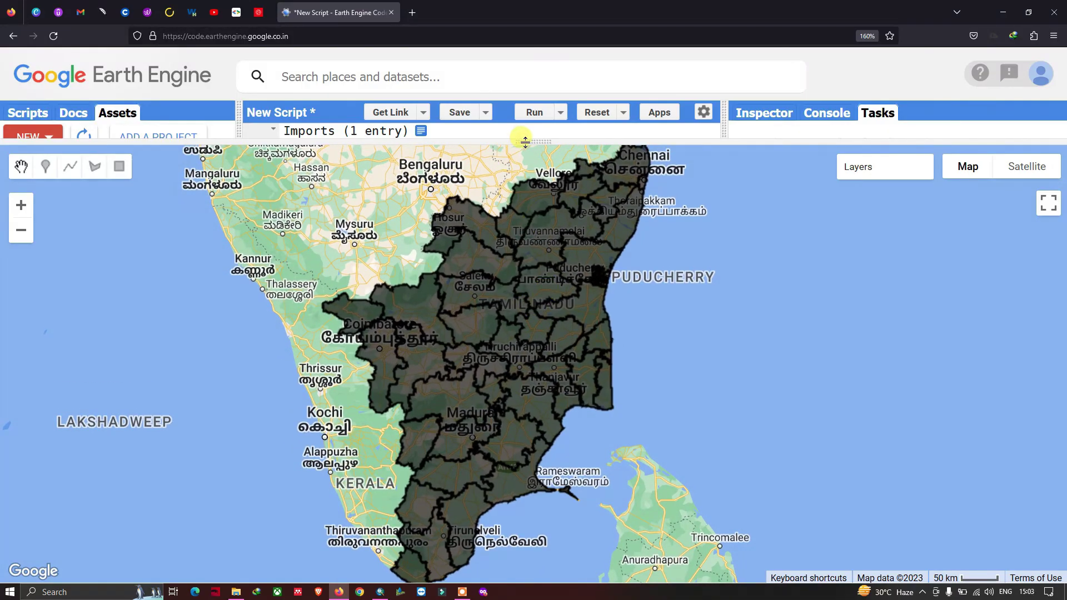
drag(526, 141, 524, 124)
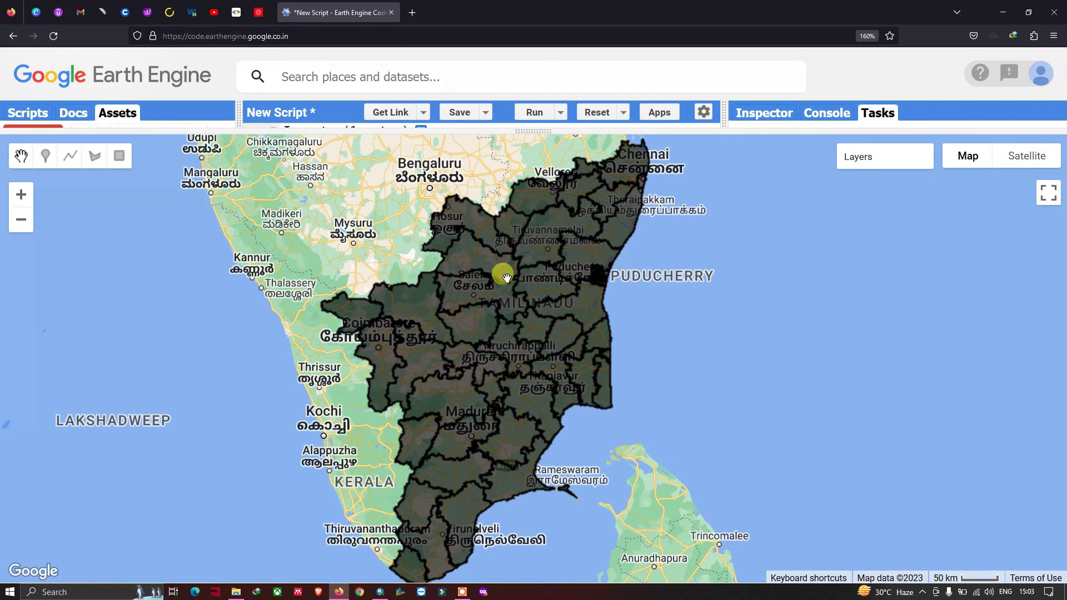
drag(506, 278, 503, 272)
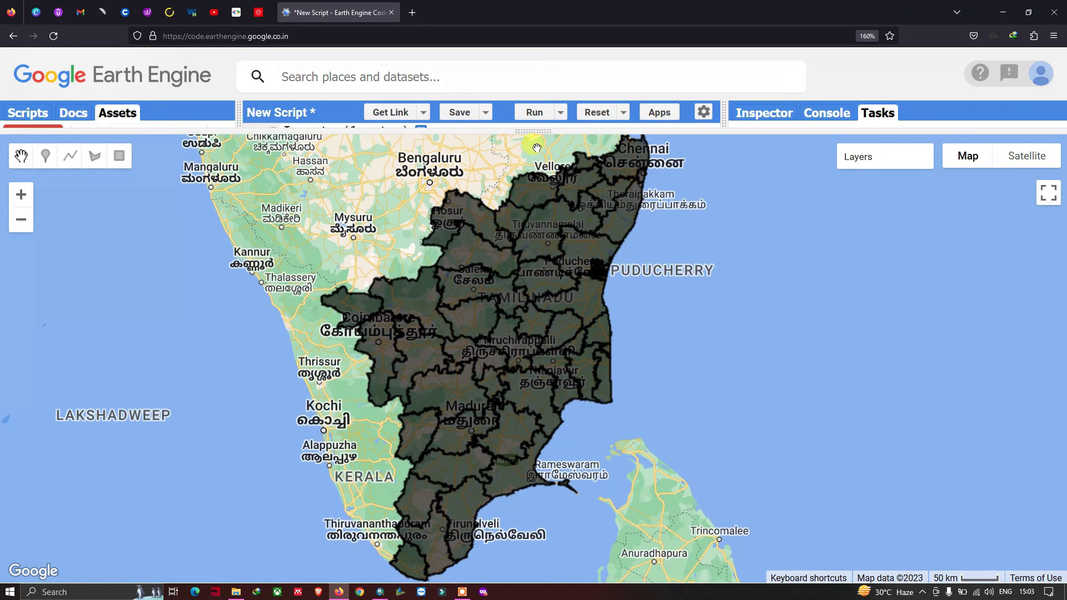